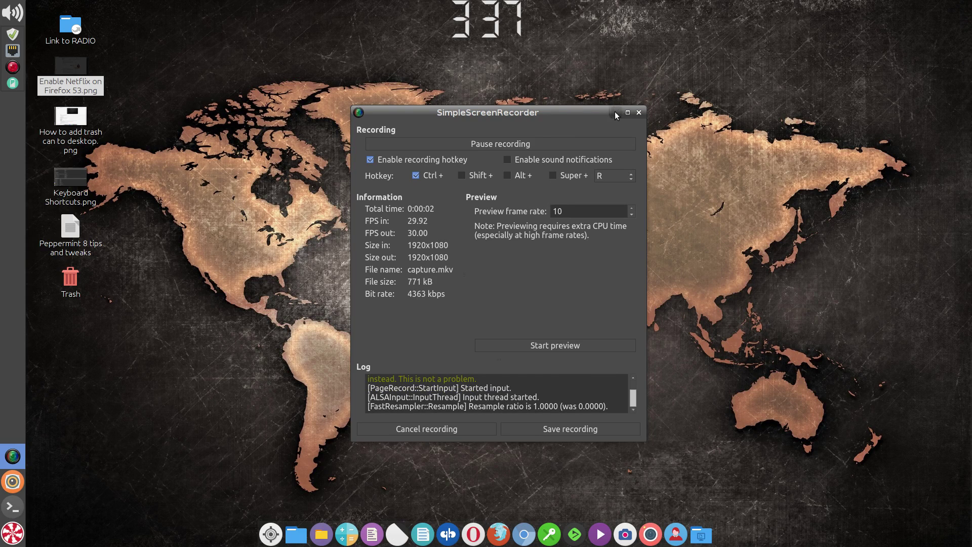
# Minimize the SimpleScreenRecorder window to reveal the desktop.
pyautogui.click(616, 112)
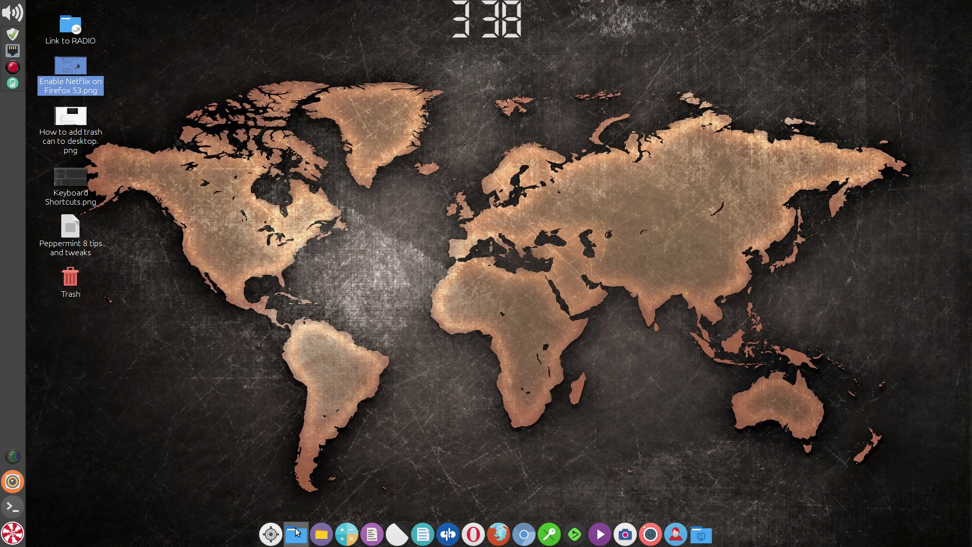
pyautogui.click(296, 531)
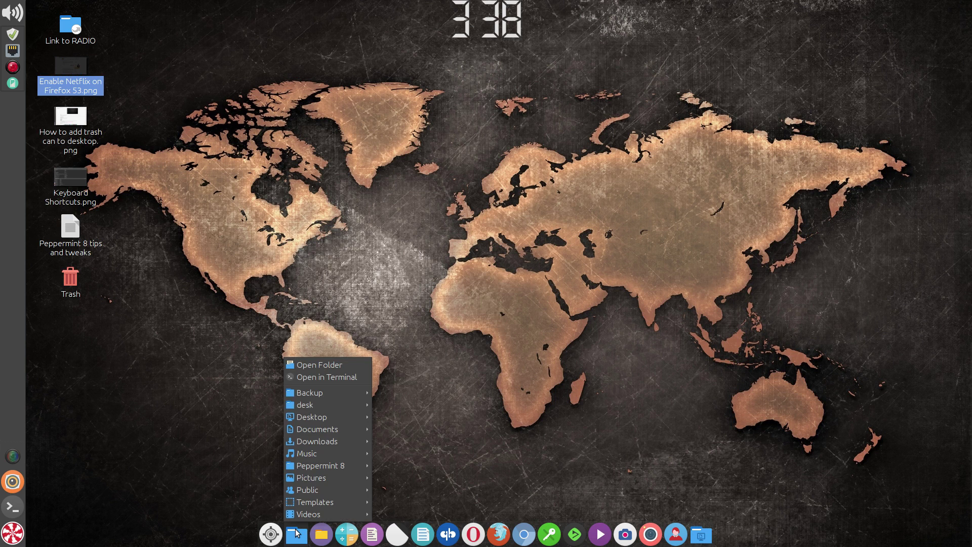
pyautogui.click(338, 366)
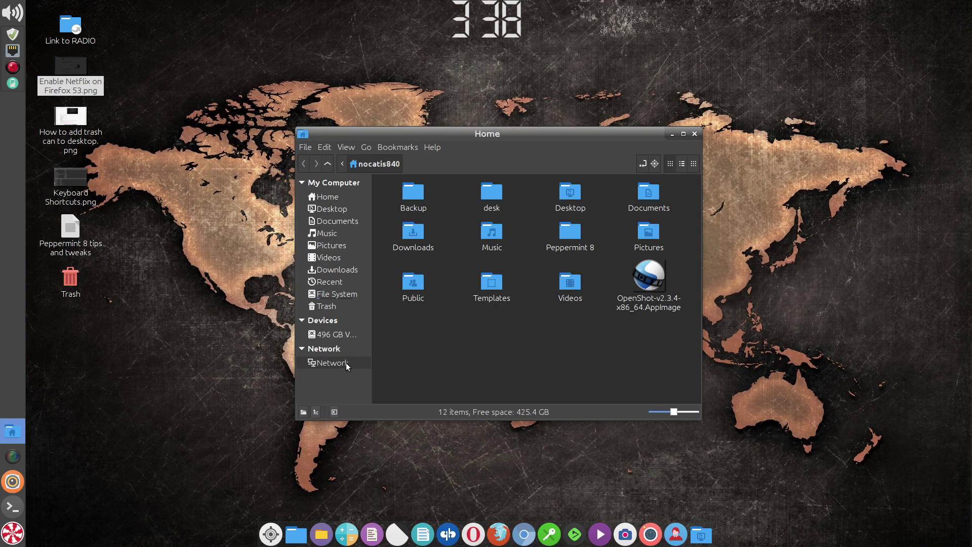
pyautogui.rightClick(333, 304)
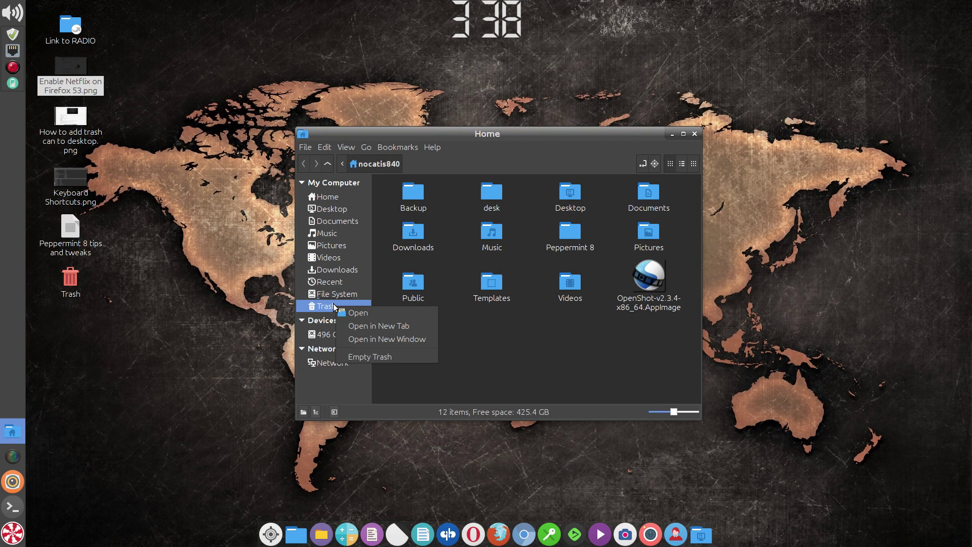
pyautogui.click(524, 360)
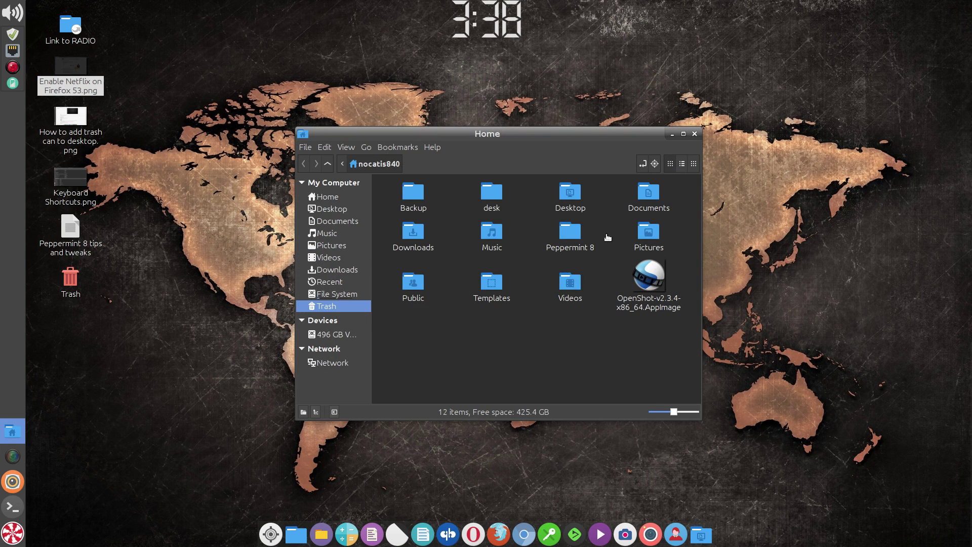
pyautogui.click(694, 134)
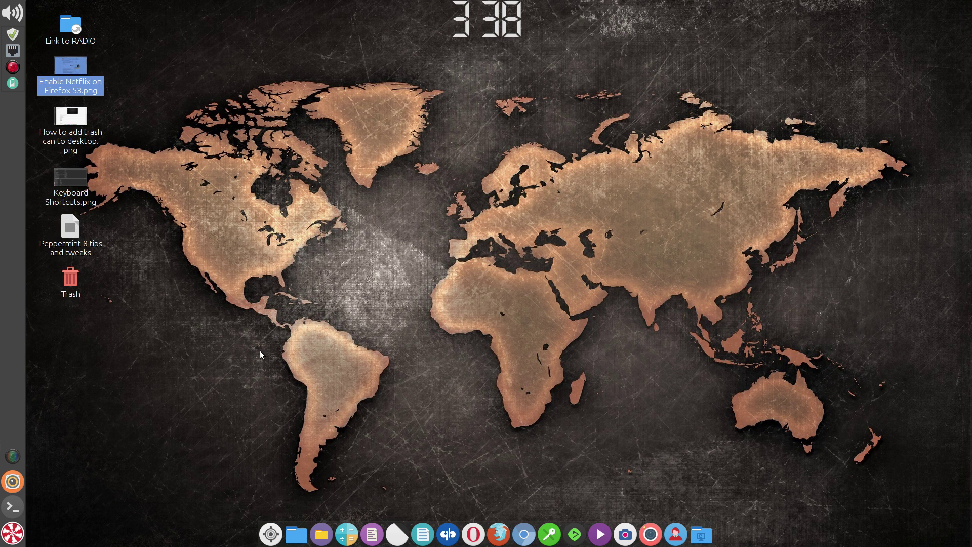
# From the Peppermint menu, open the Peppermint Settings Panel at its Tweaks category.
pyautogui.click(19, 534)
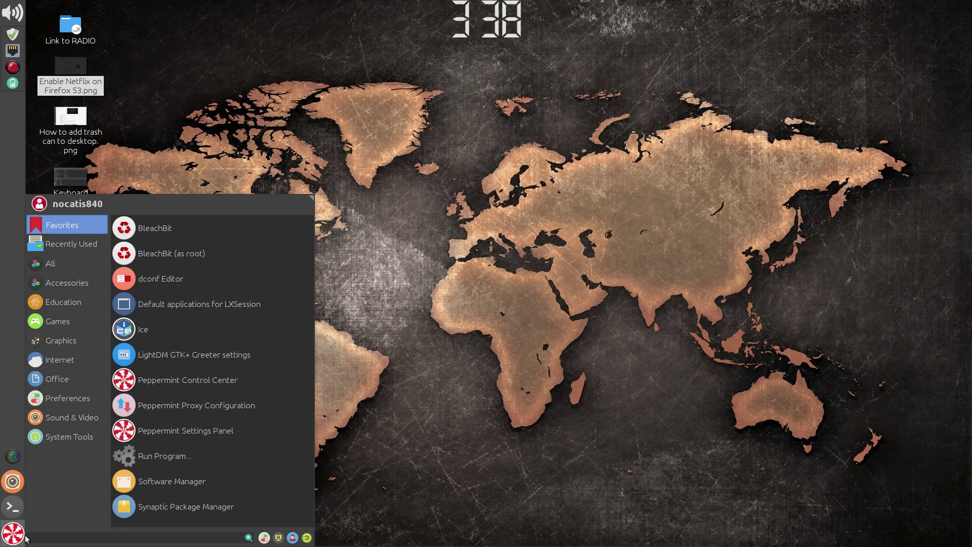
pyautogui.click(263, 538)
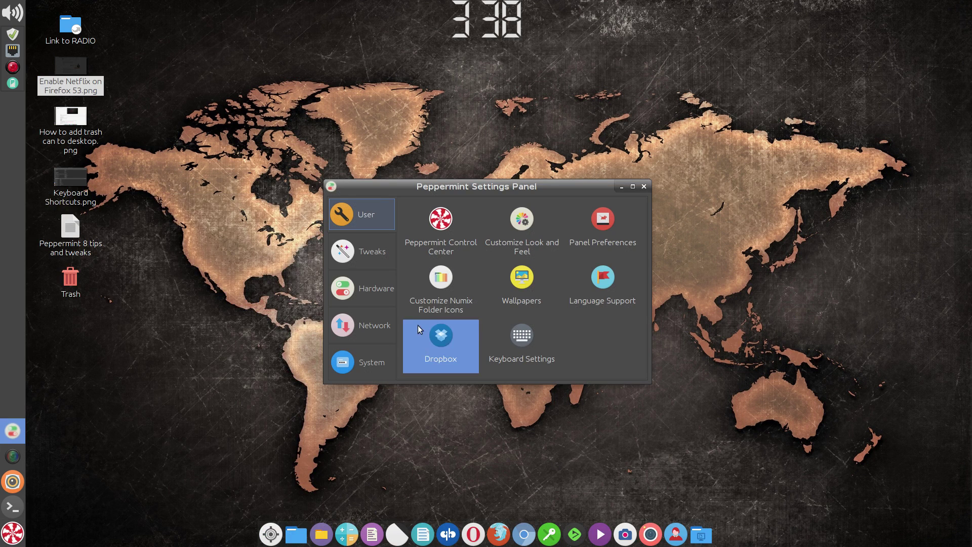
pyautogui.click(360, 252)
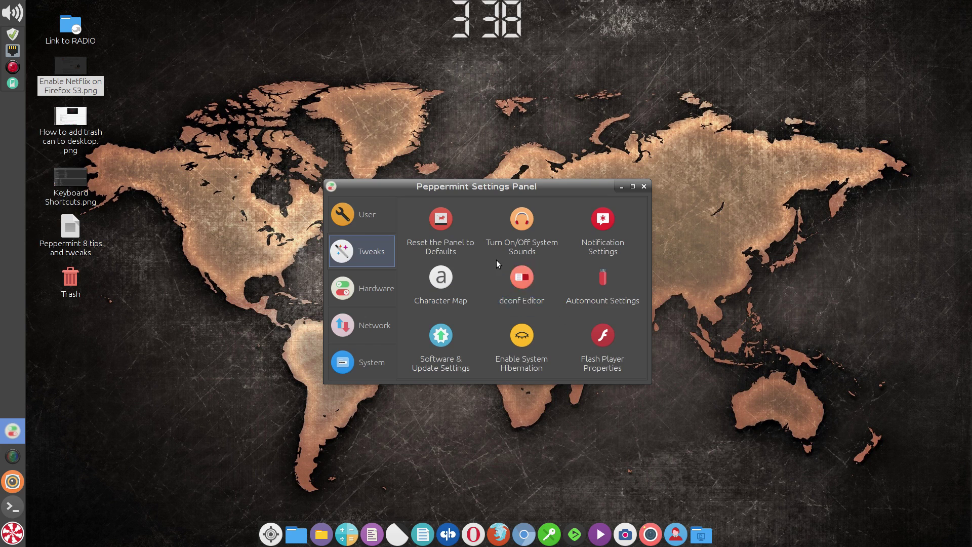
# Launch dconf Editor and navigate to the org > nemo > desktop keys.
pyautogui.click(509, 285)
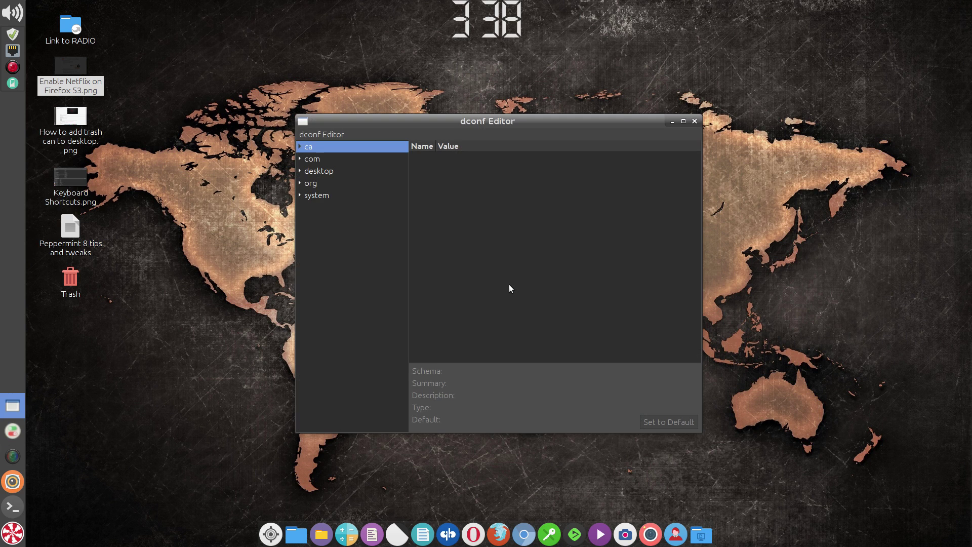
pyautogui.click(300, 183)
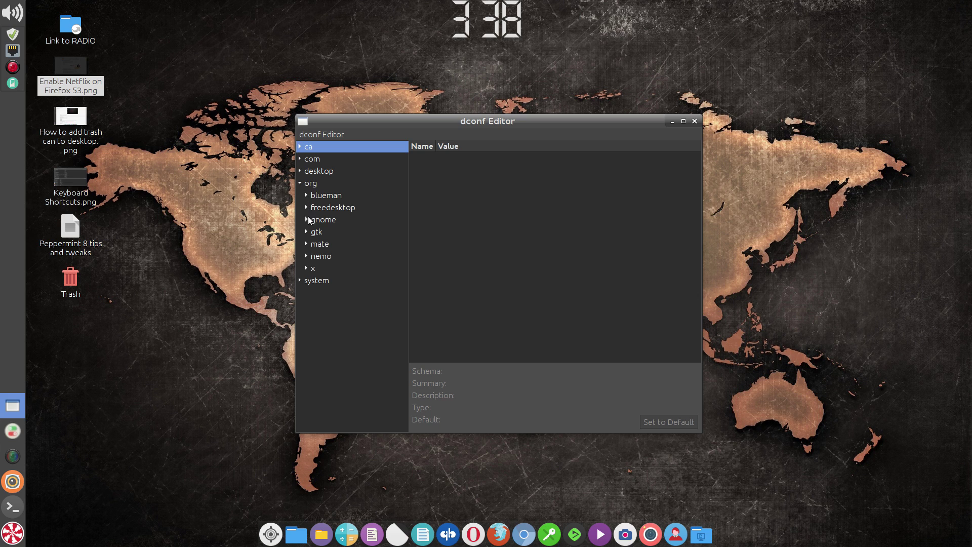
pyautogui.click(306, 256)
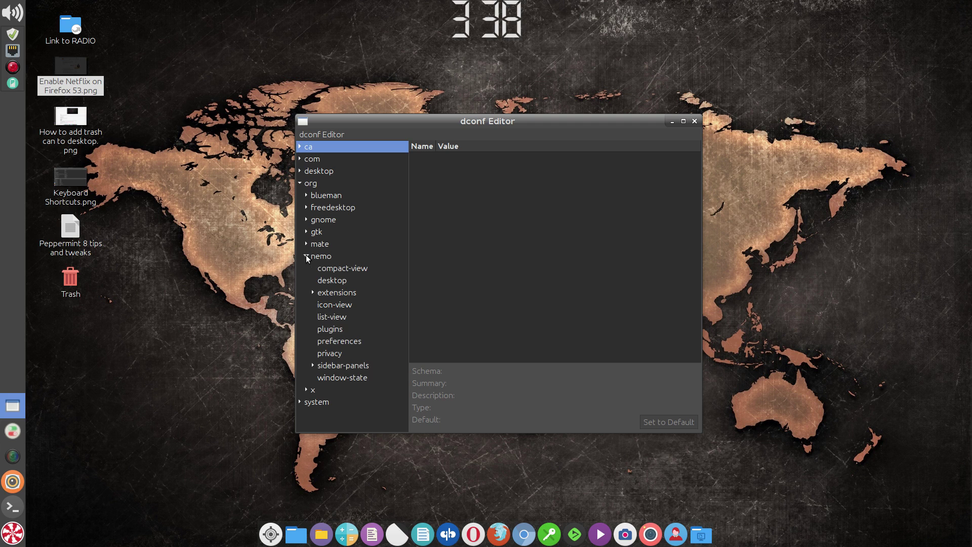
pyautogui.click(334, 281)
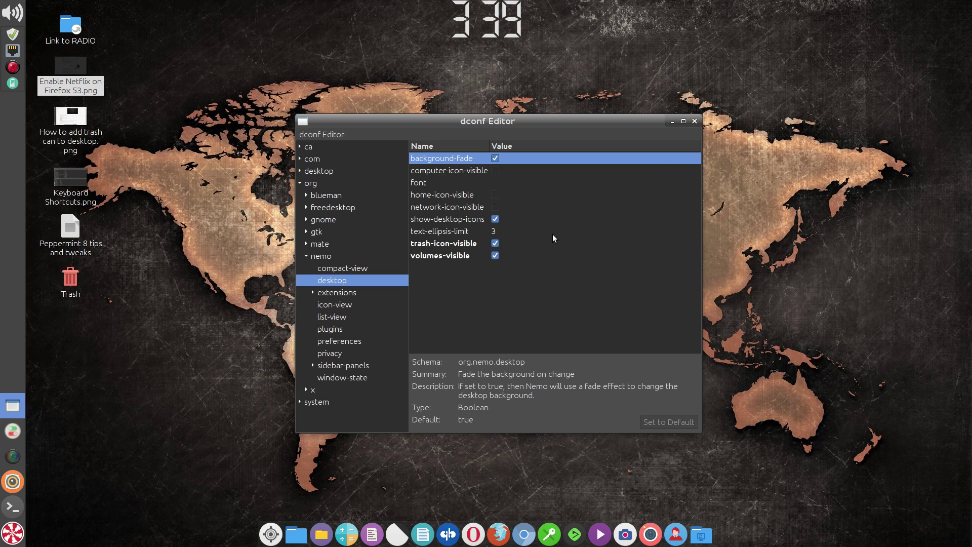
# Close dconf Editor and the Peppermint Settings Panel.
pyautogui.click(694, 121)
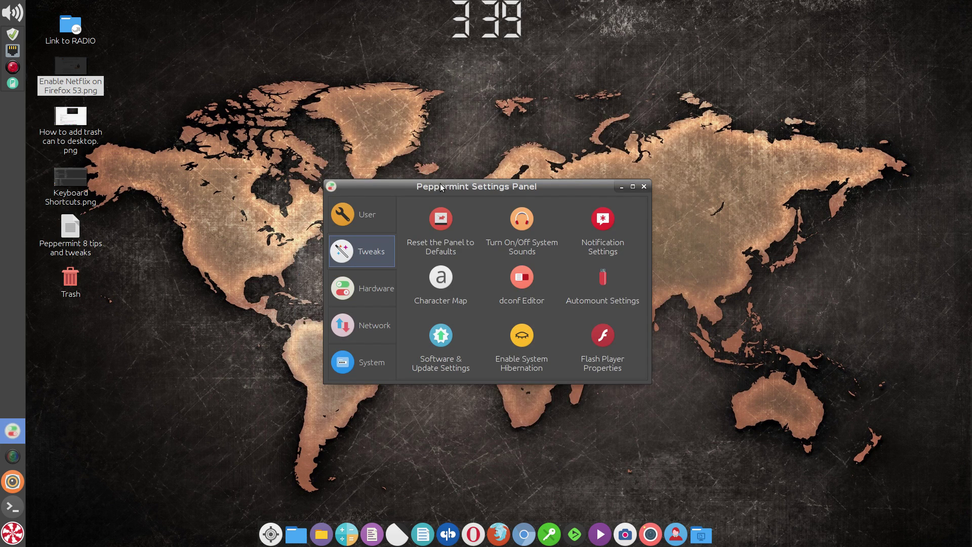
pyautogui.click(644, 187)
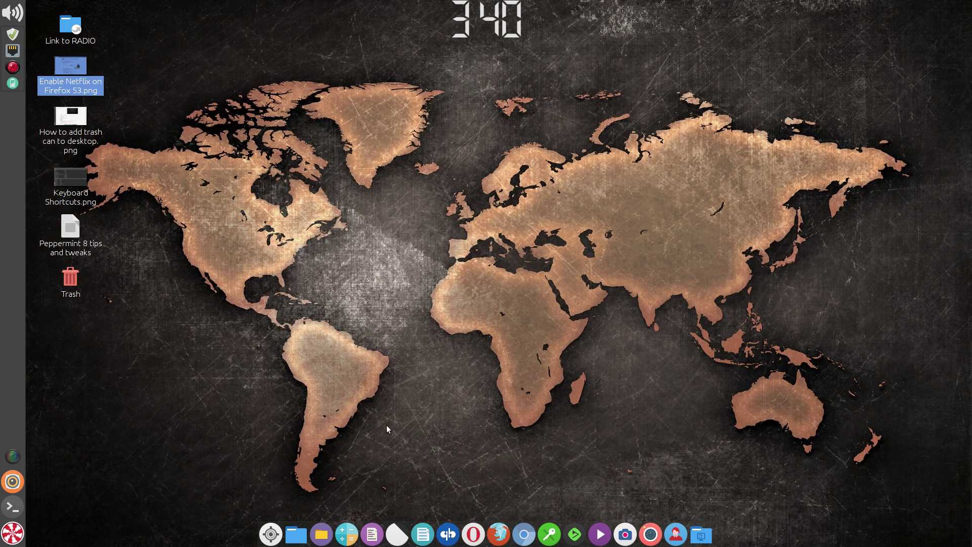
# View Enable Netflix on Firefox 53.png full screen in Image Viewer, then exit full screen.
pyautogui.doubleClick(68, 90)
pyautogui.doubleClick(400, 197)
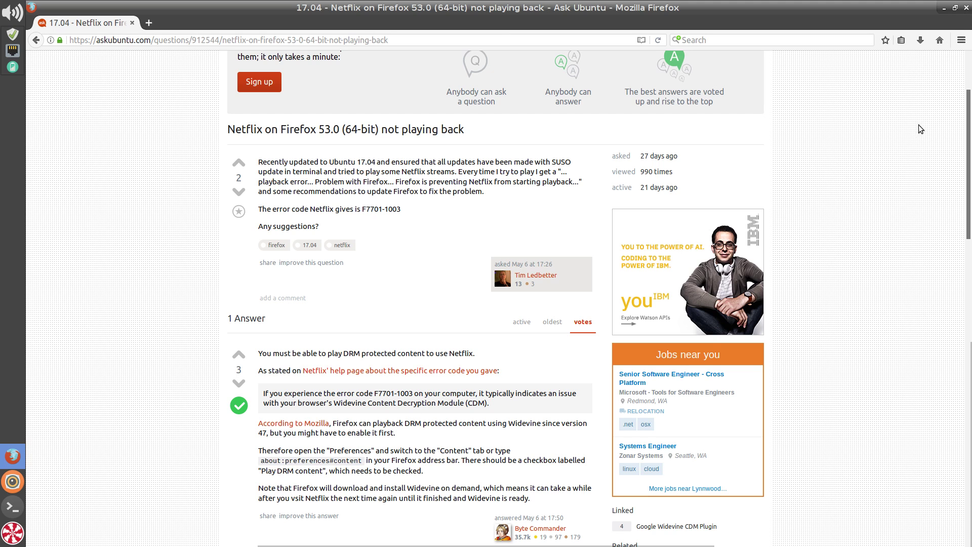
pyautogui.click(965, 9)
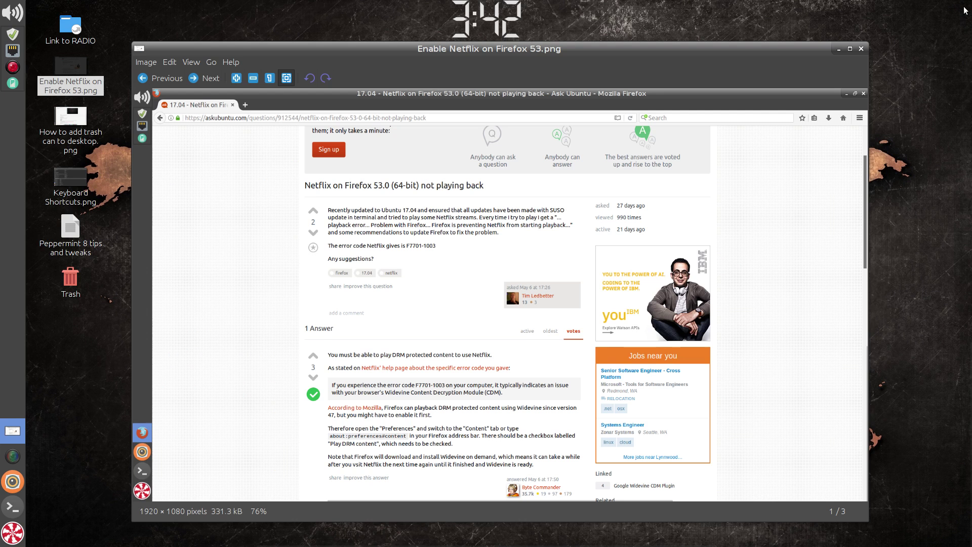
# Close the image and bring up the 'Logout Peppermint 8 session?' dialog from the menu.
pyautogui.hotkey('ctrl', 'w')
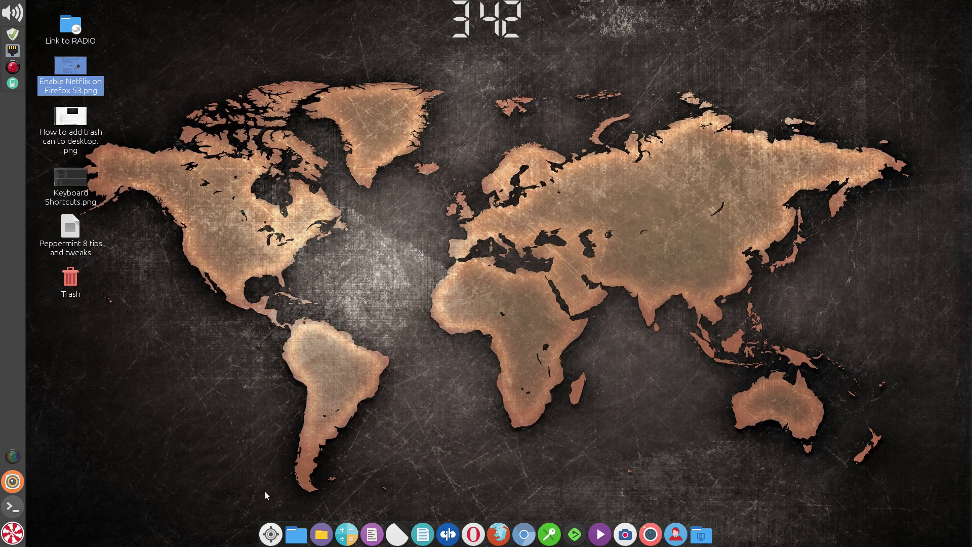
pyautogui.click(14, 534)
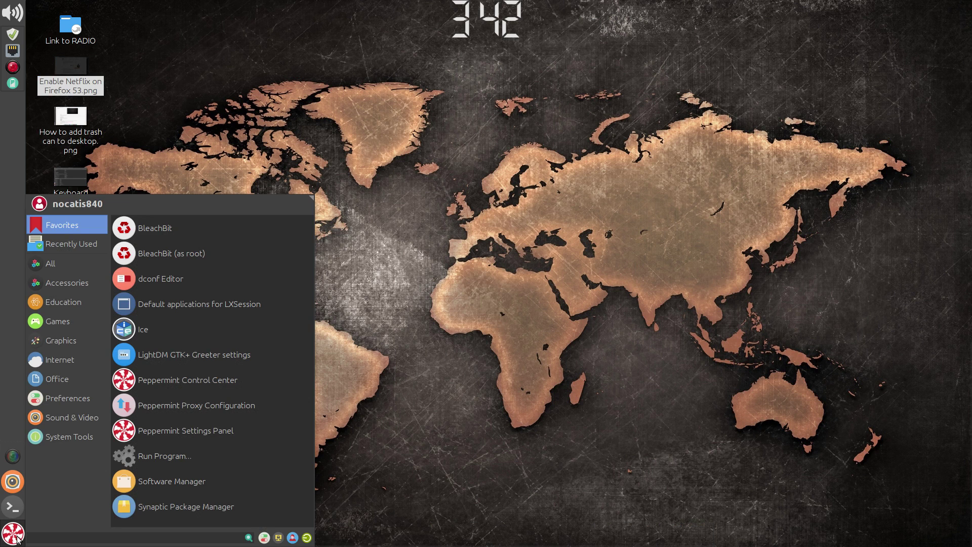
pyautogui.click(307, 537)
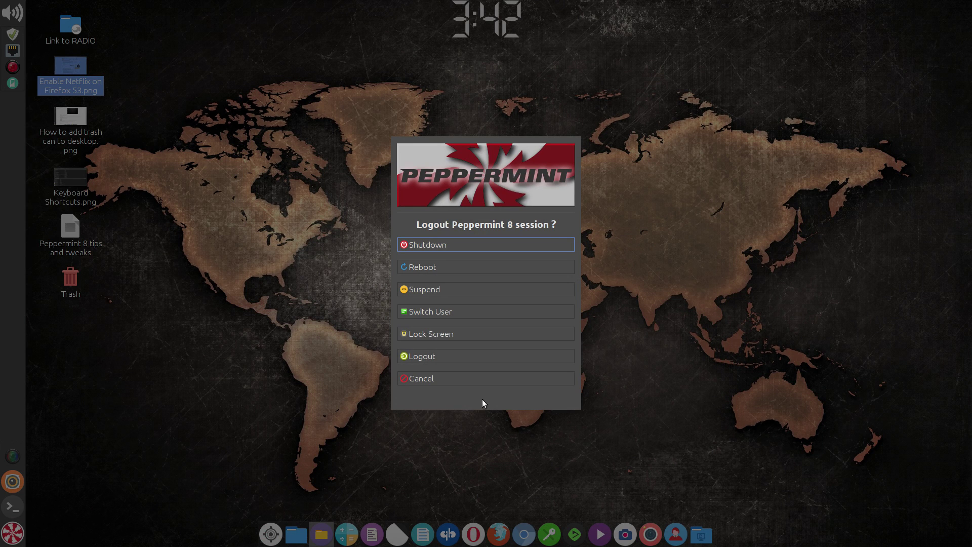
pyautogui.click(488, 381)
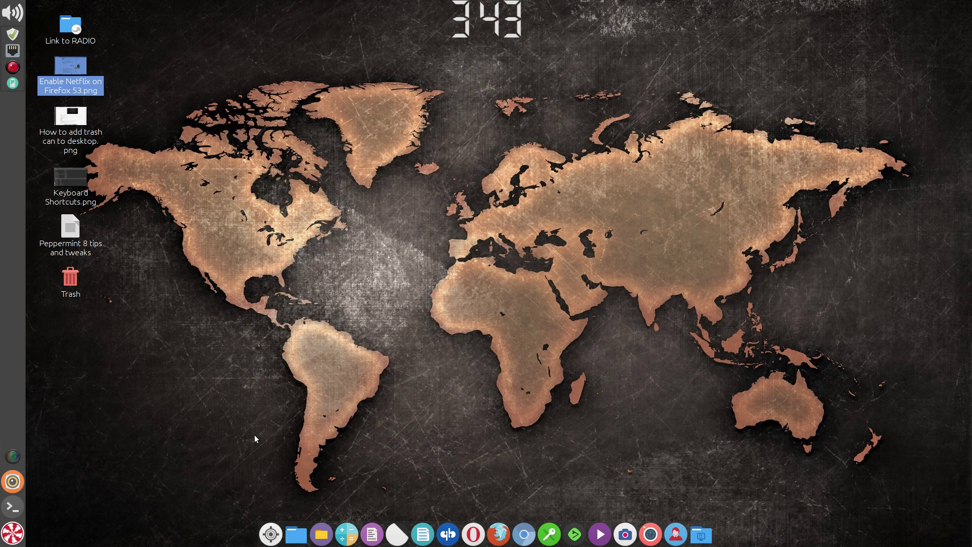
pyautogui.hotkey('ctrl', 'alt', 'Delete')
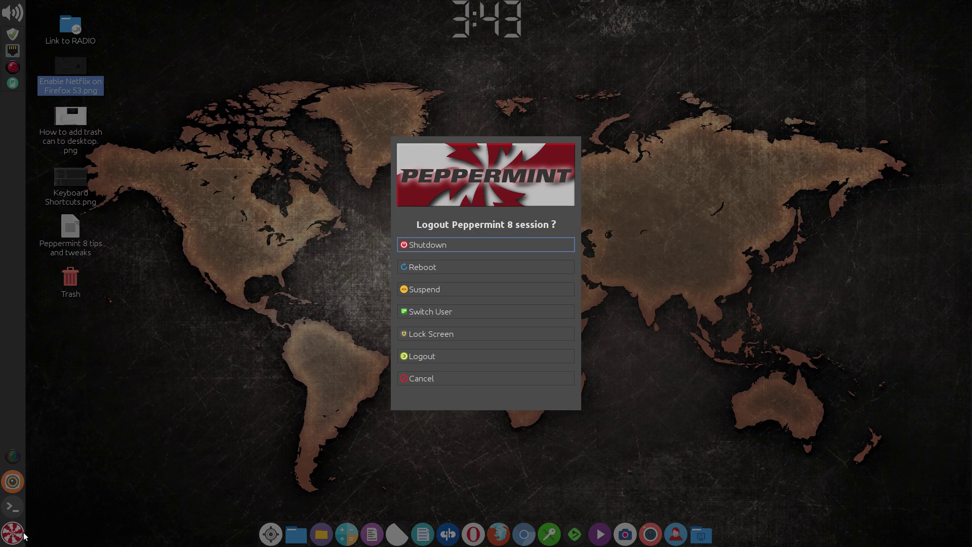
pyautogui.click(504, 378)
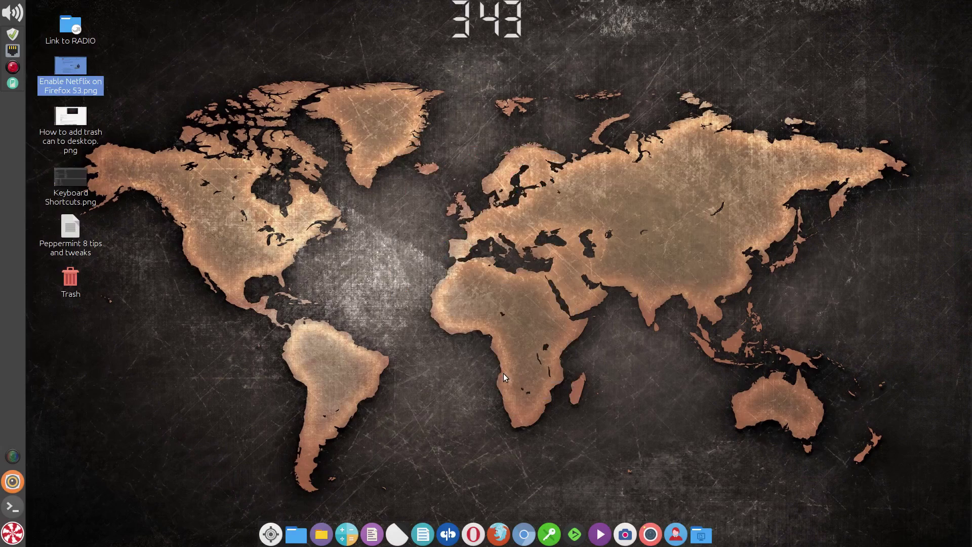
# In Action Buttons properties, tick Lock Screen's Visible box, then untick it again.
pyautogui.rightClick(676, 537)
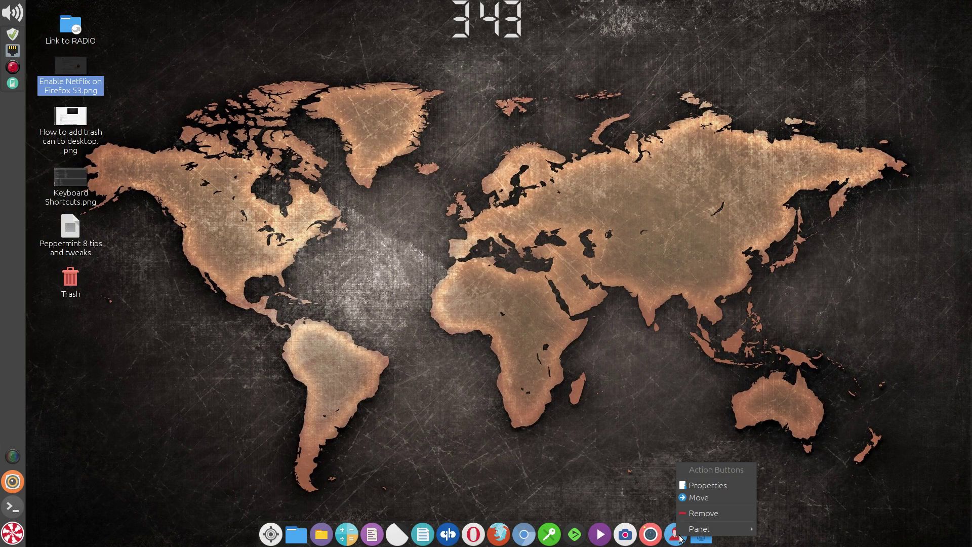
pyautogui.click(714, 486)
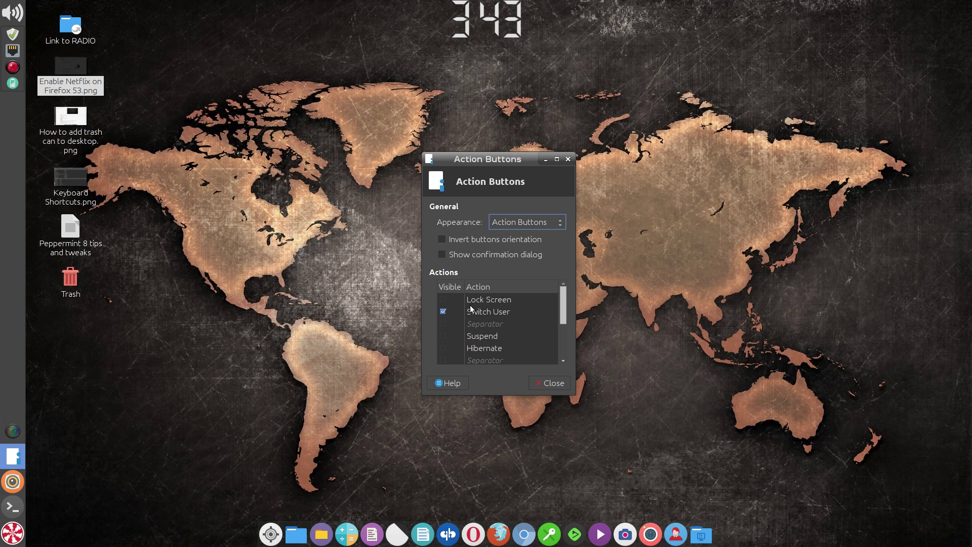
pyautogui.click(444, 301)
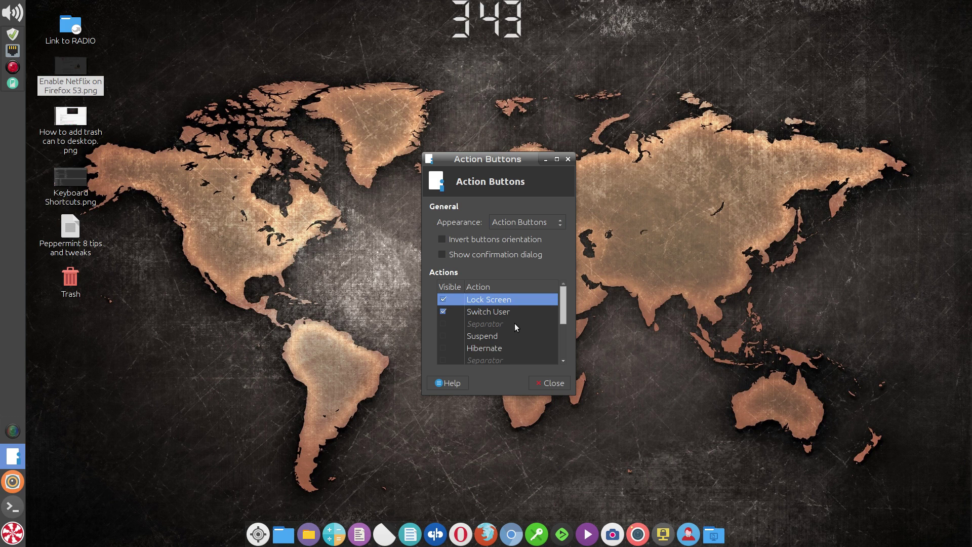
pyautogui.click(444, 299)
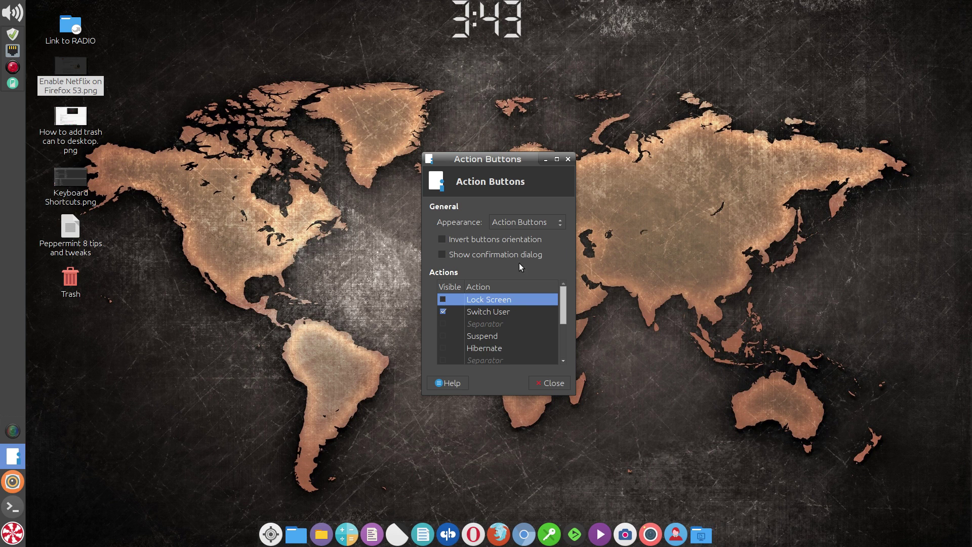
# Try the Session Menu appearance, revert to Action Buttons, and close the settings.
pyautogui.click(559, 222)
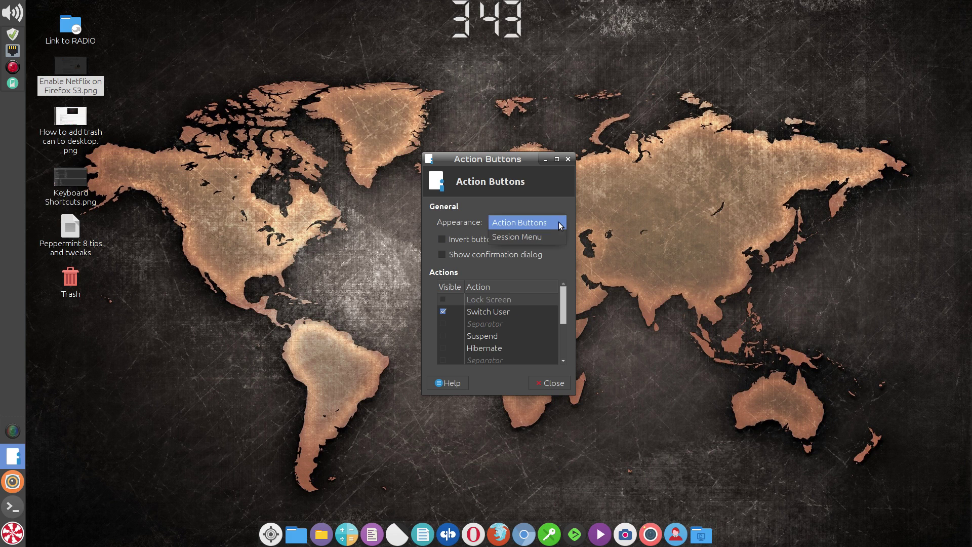
pyautogui.click(546, 237)
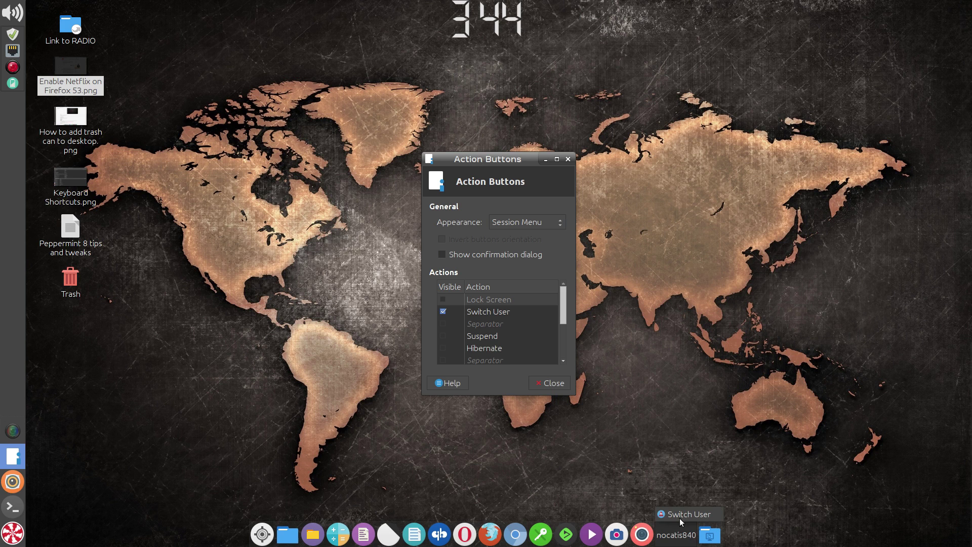
pyautogui.click(562, 225)
pyautogui.click(546, 208)
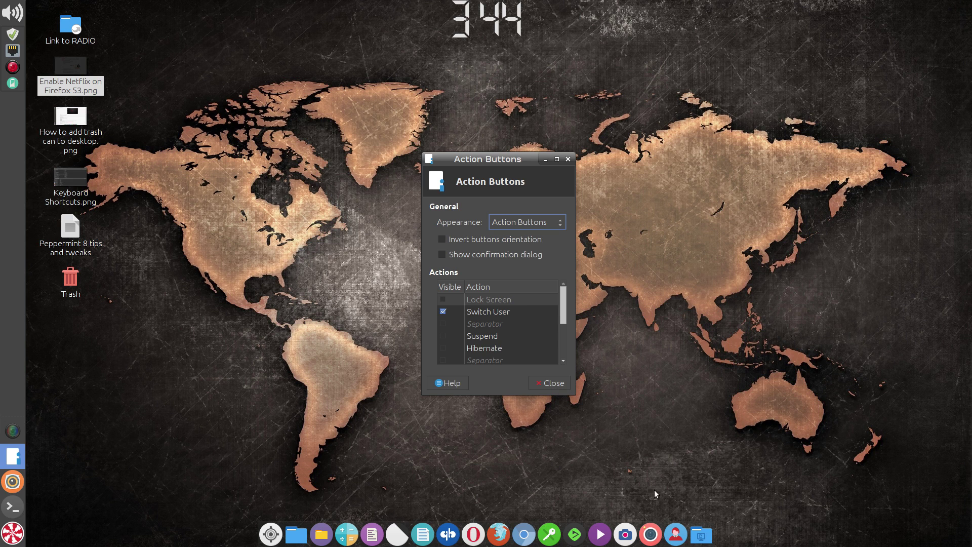
pyautogui.click(554, 384)
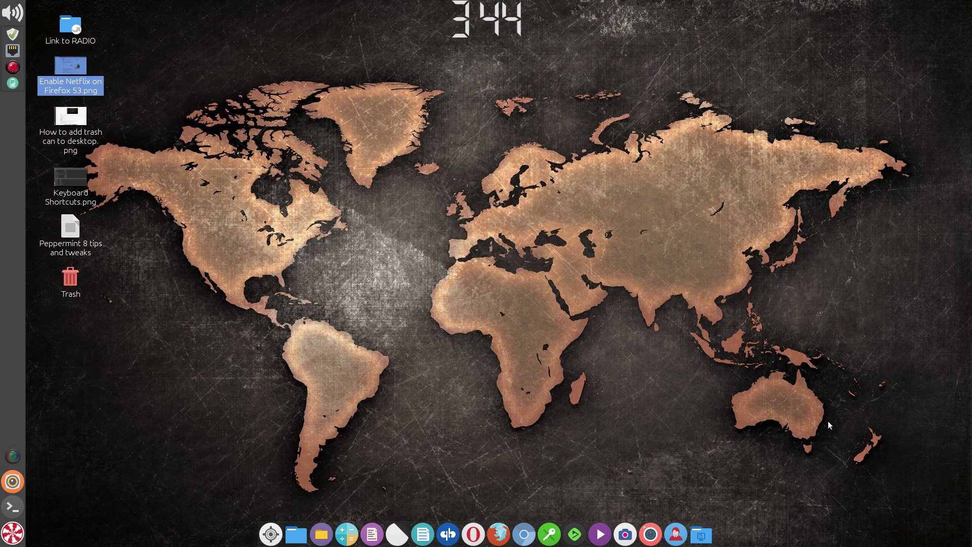
# Open Customize Numix Folder Icons from the Settings Panel and type the administrator password.
pyautogui.click(13, 538)
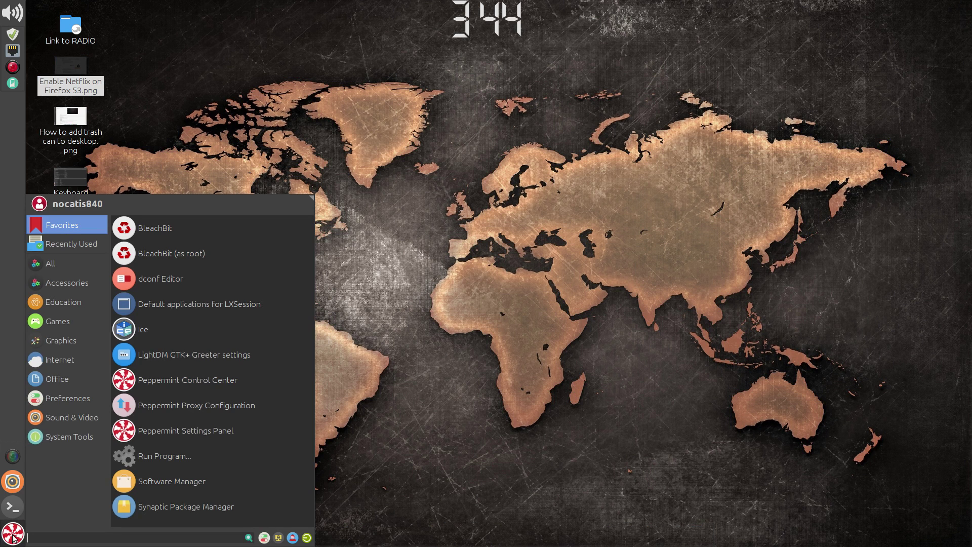
pyautogui.click(267, 540)
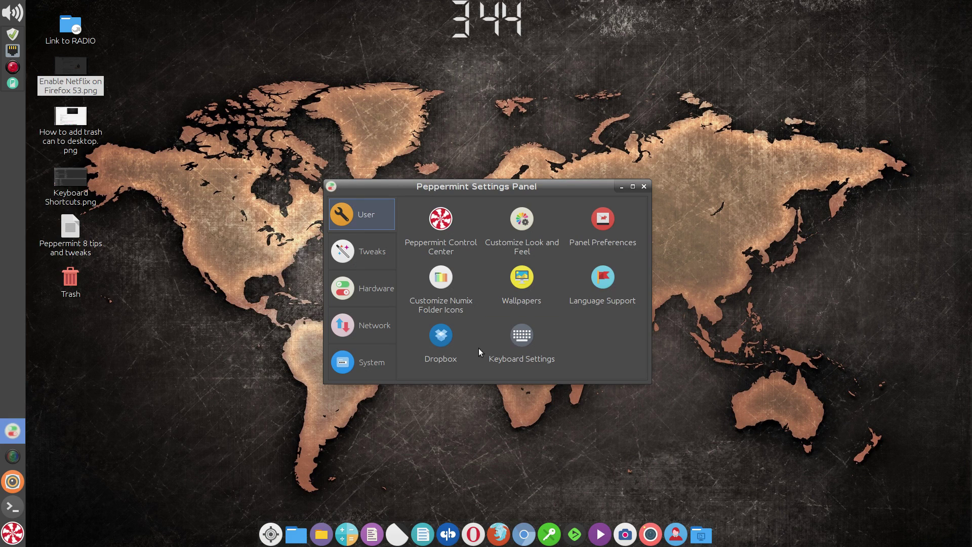
pyautogui.click(442, 286)
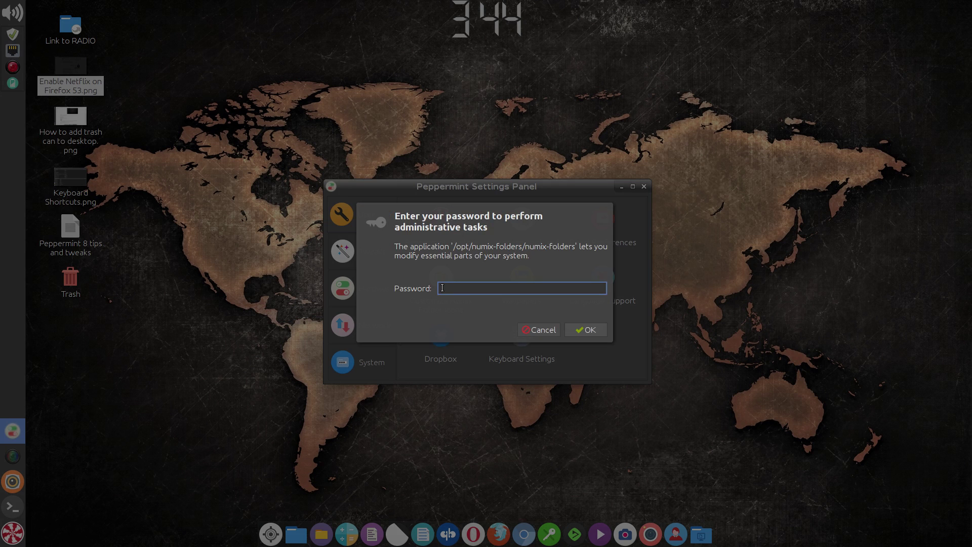
pyautogui.write('•••••••••')
# Confirm the password, then browse the style and colour lists, keeping Style 6 in Blue.
pyautogui.press('Return')
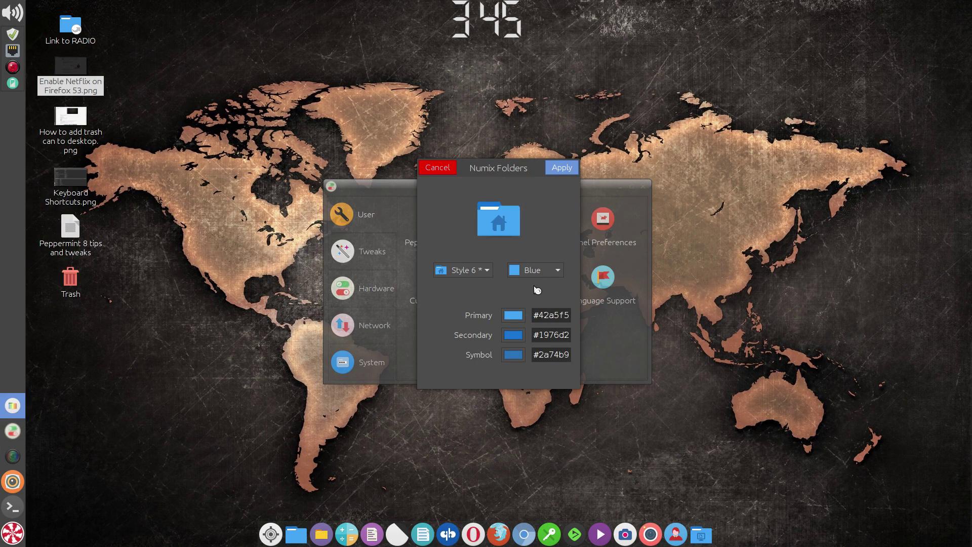
pyautogui.click(489, 270)
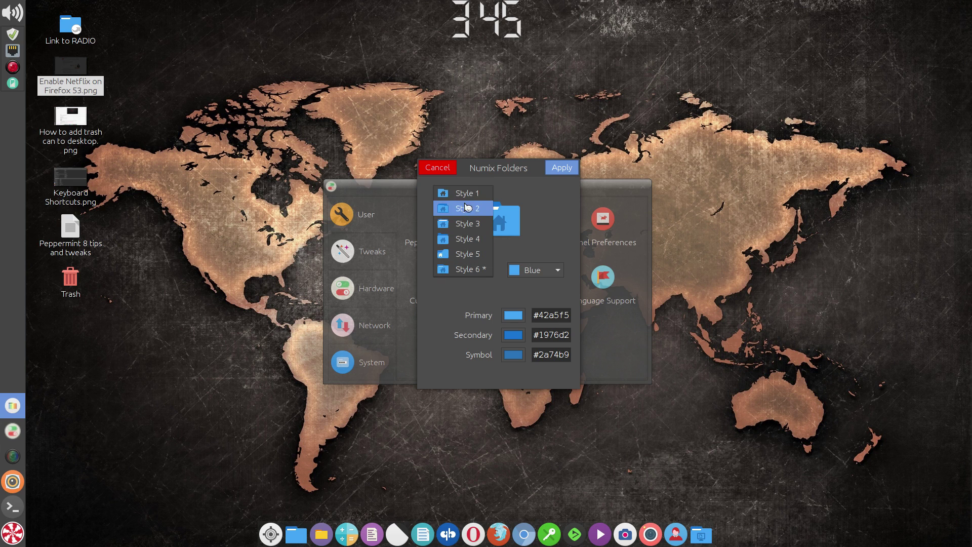
pyautogui.click(468, 271)
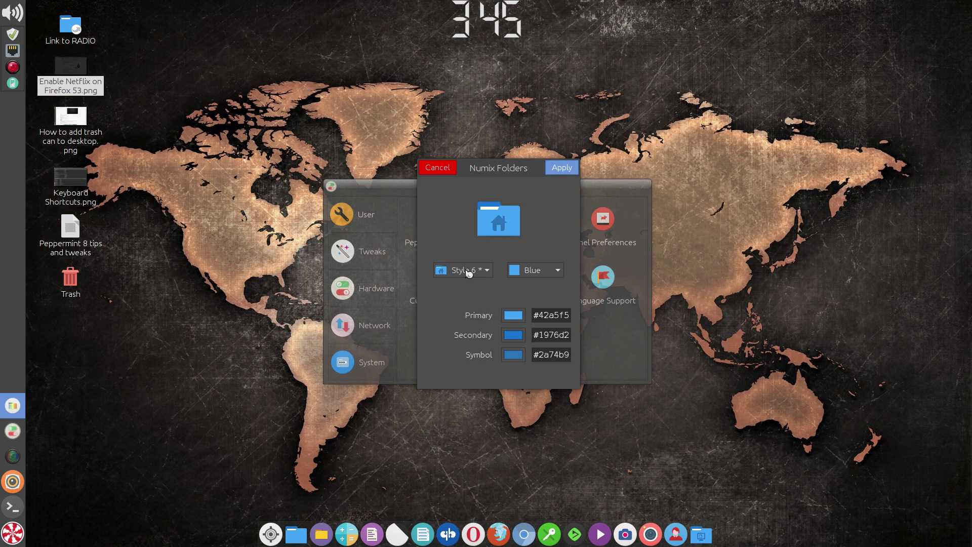
pyautogui.click(557, 271)
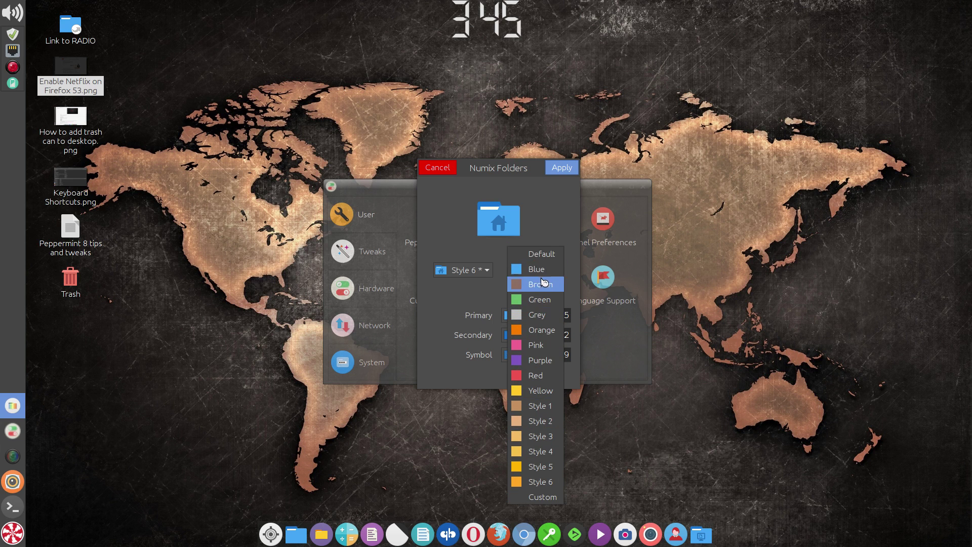
pyautogui.click(552, 223)
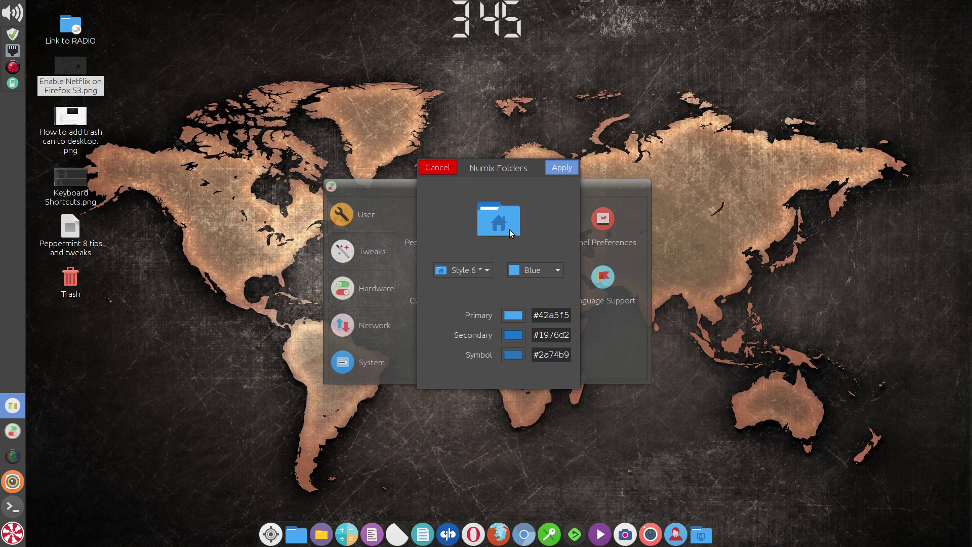
# Close Numix Folders and the Peppermint Settings Panel, then return to SimpleScreenRecorder recording capture.mkv.
pyautogui.click(438, 168)
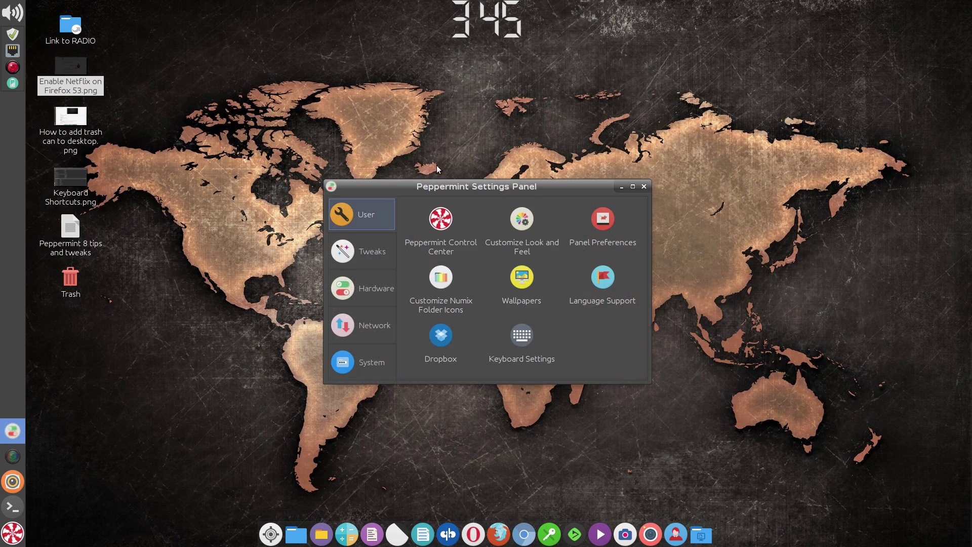
pyautogui.click(643, 186)
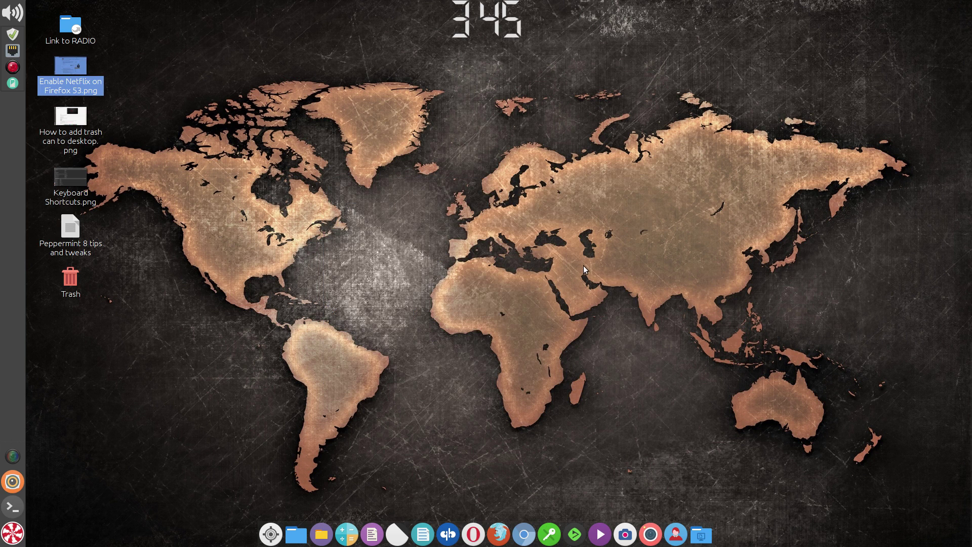
pyautogui.click(13, 457)
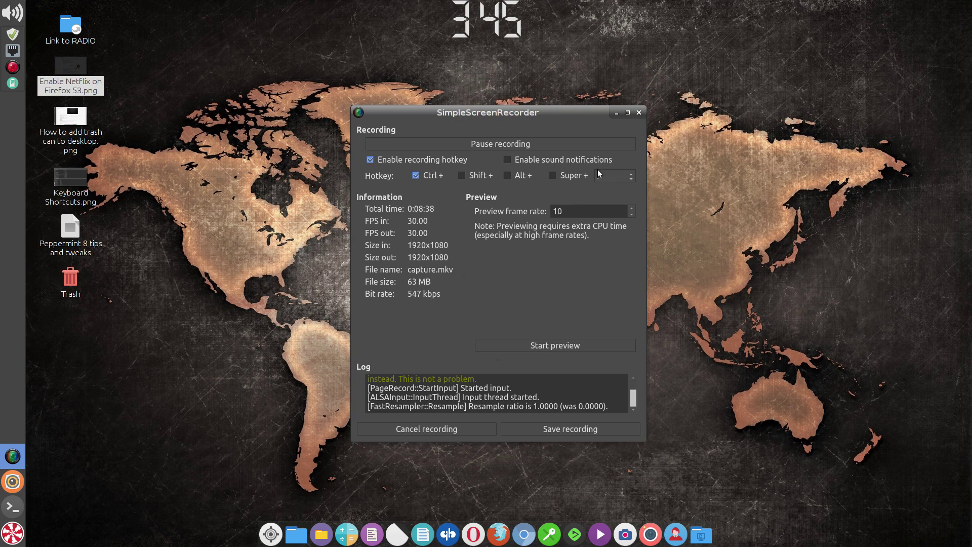